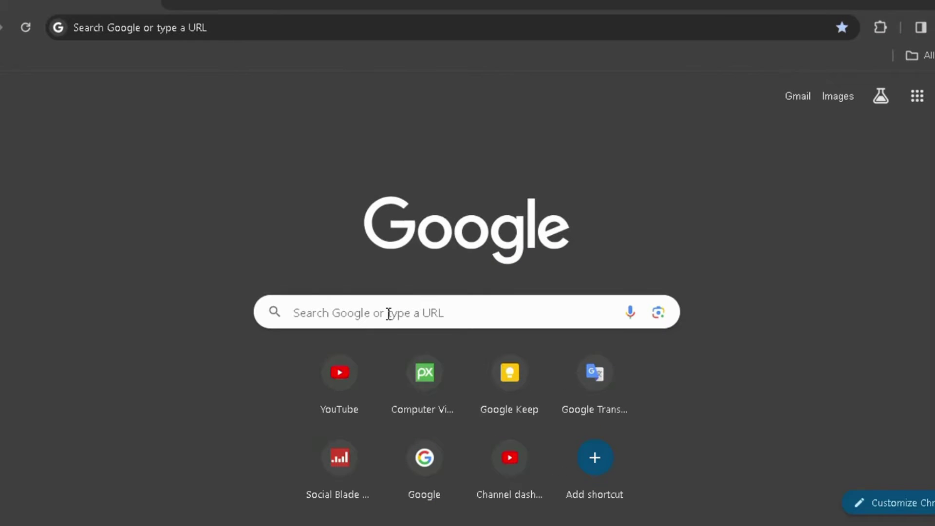
Step: Search Google for 'windows 11 download' and bring up link options on Microsoft's top result
left_click(388, 314)
type("wind")
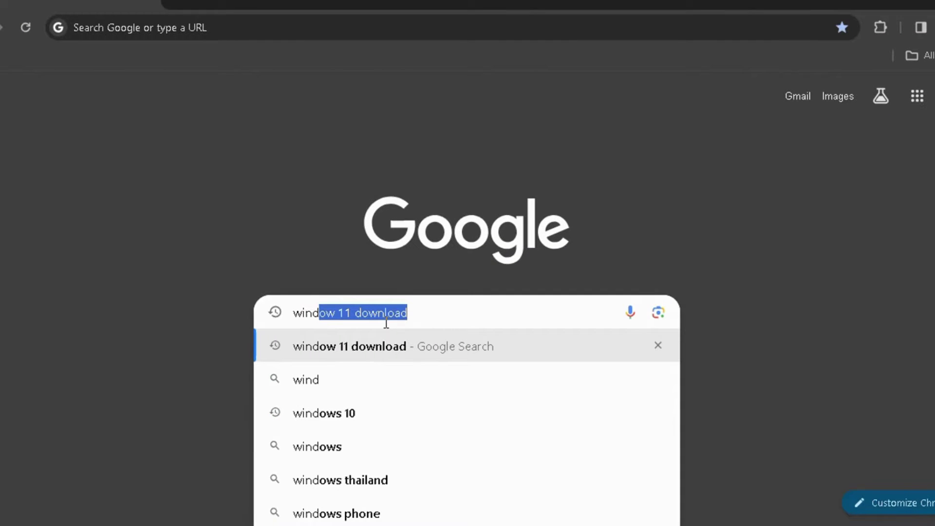
type("ows ")
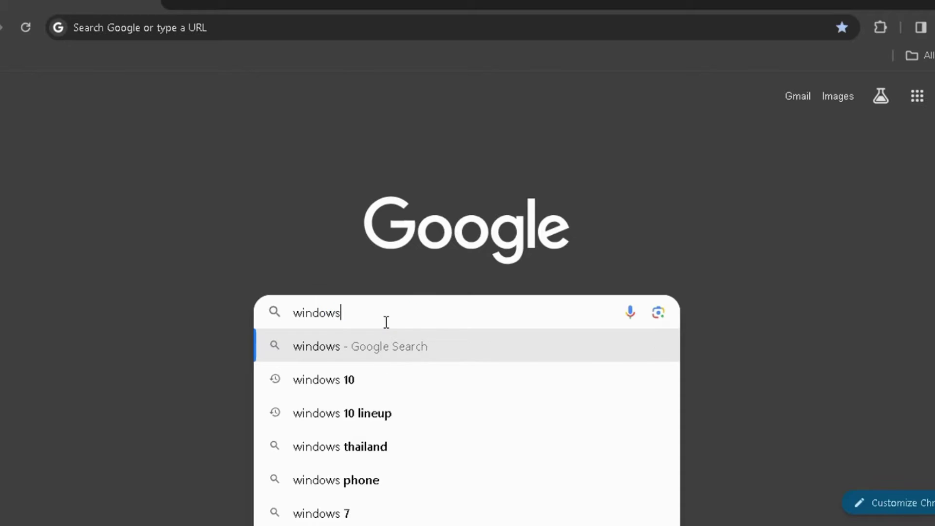
type("11 do")
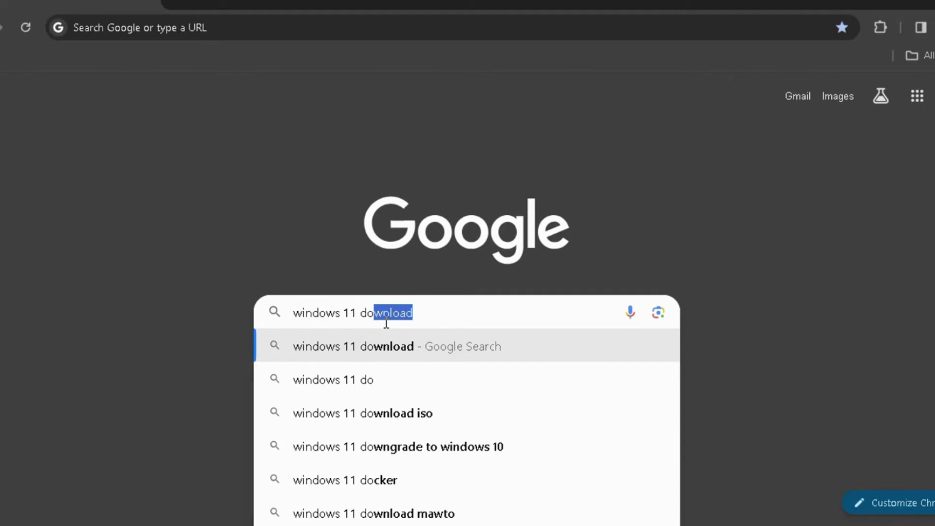
type("wnl")
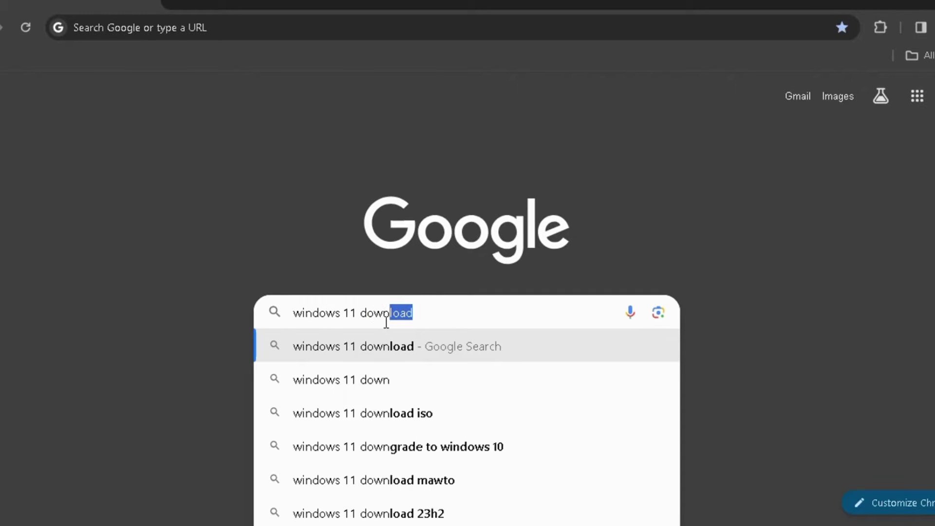
key("BackSpace")
key("BackSpace")
key("BackSpace")
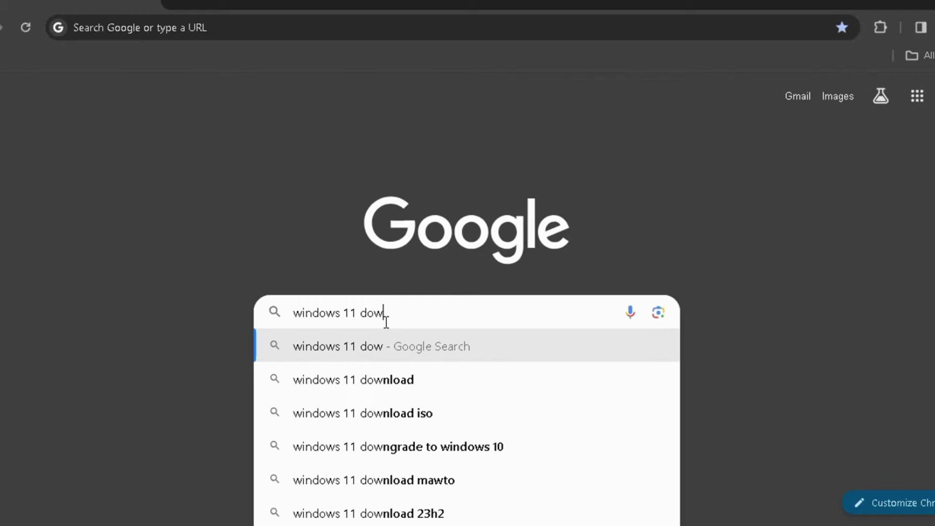
type("nload")
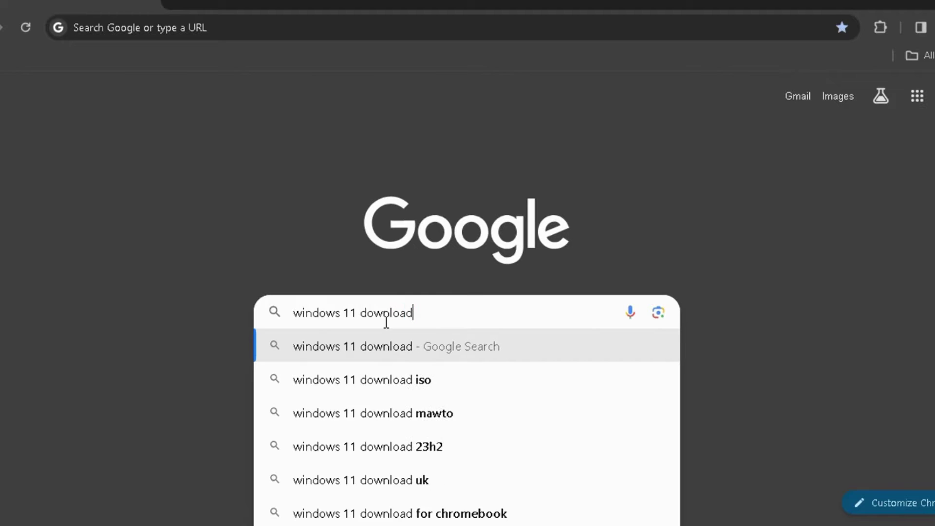
key("Return")
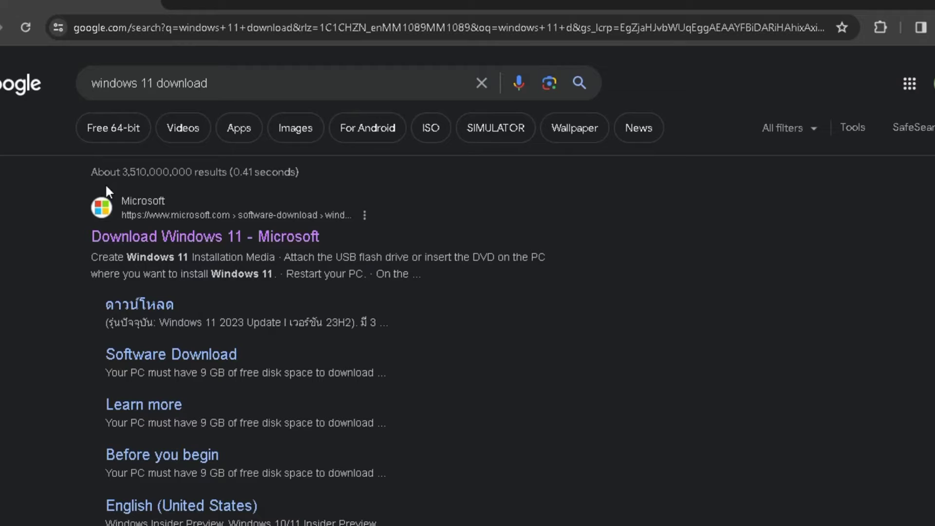
right_click(152, 238)
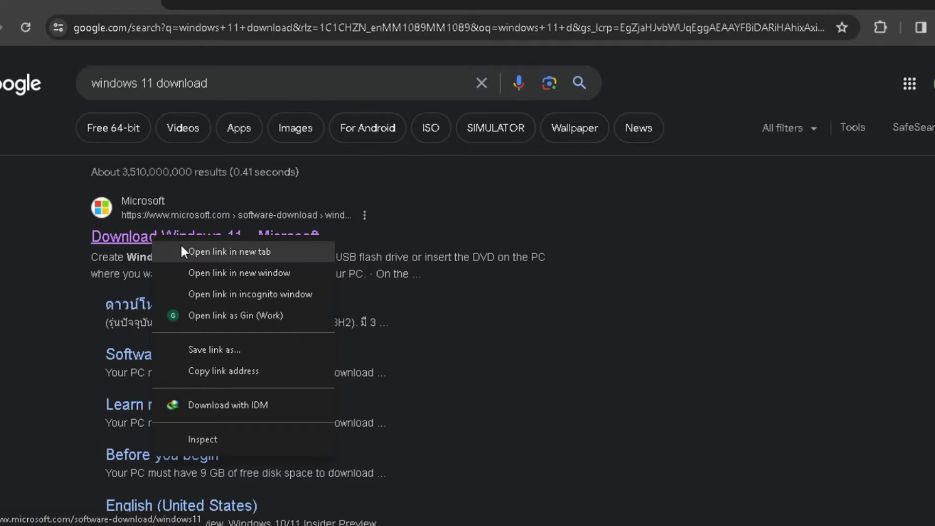
Step: Open Microsoft's Download Windows 11 page in a new tab and scroll to the ISO section
left_click(181, 251)
left_click(253, 6)
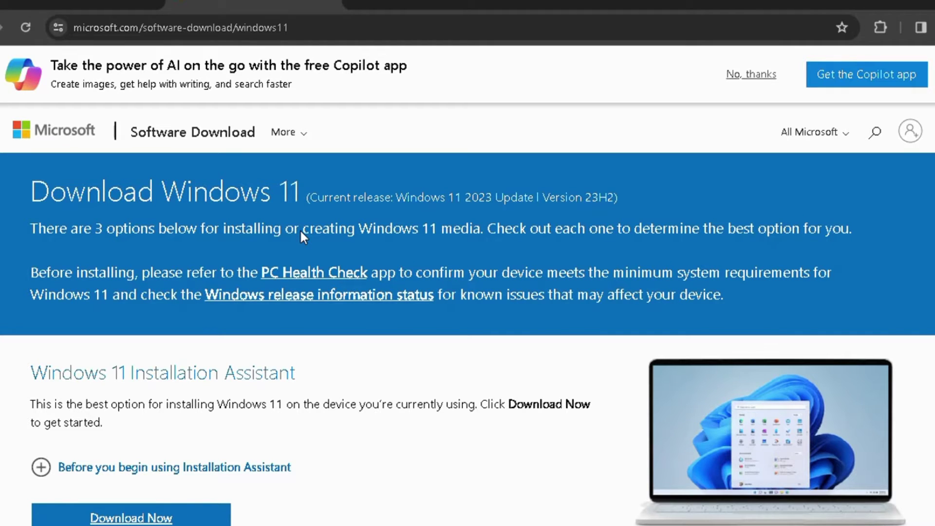
scroll(436, 310, "down", 6)
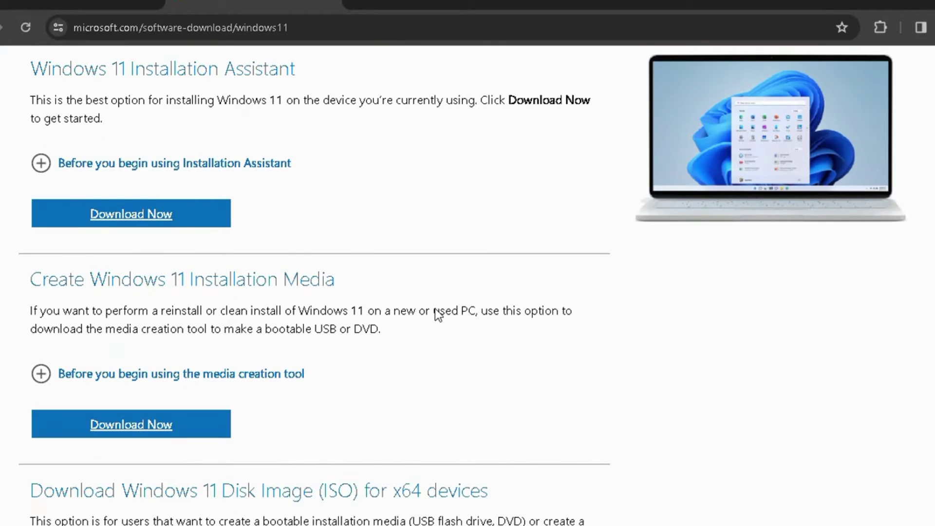
scroll(434, 308, "down", 2)
scroll(312, 266, "down", 3)
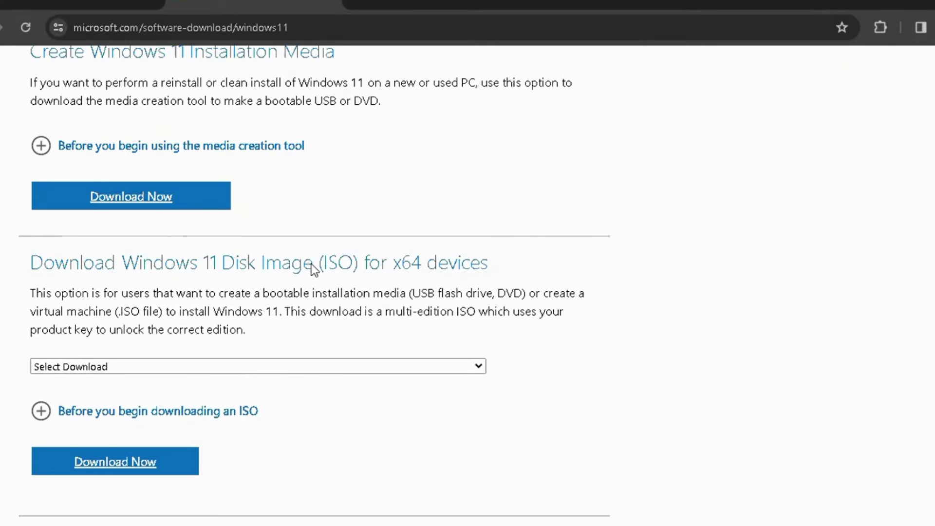
scroll(312, 267, "down", 2)
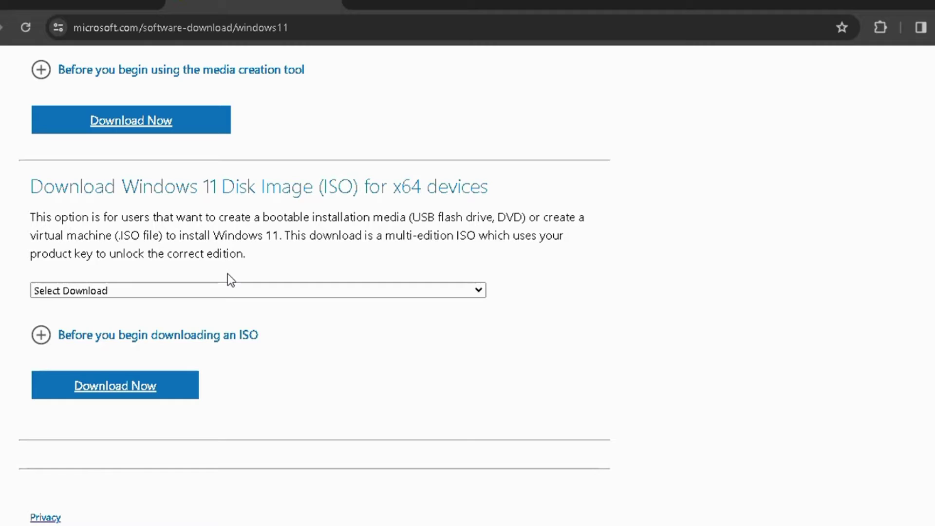
scroll(225, 327, "down", 2)
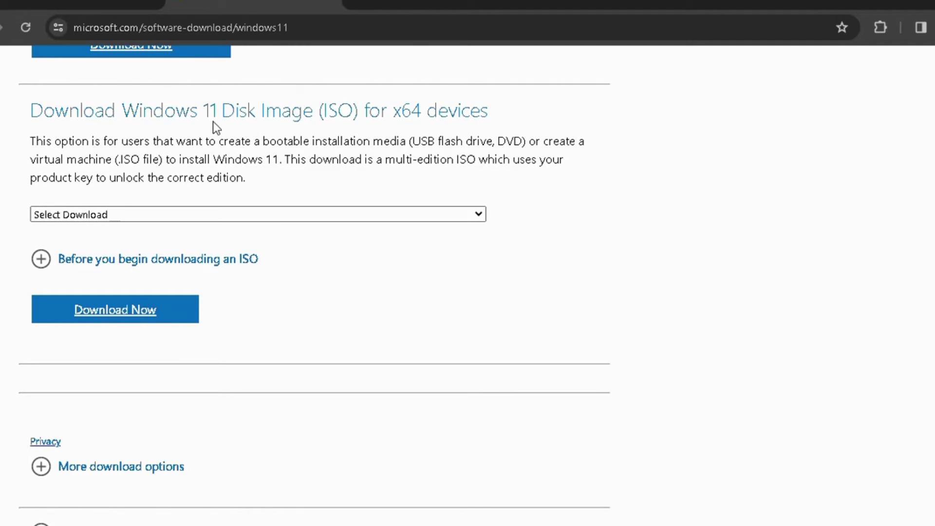
Step: Choose Windows 11 (multi-edition ISO for x64 devices) and submit it with Download Now
left_click(482, 215)
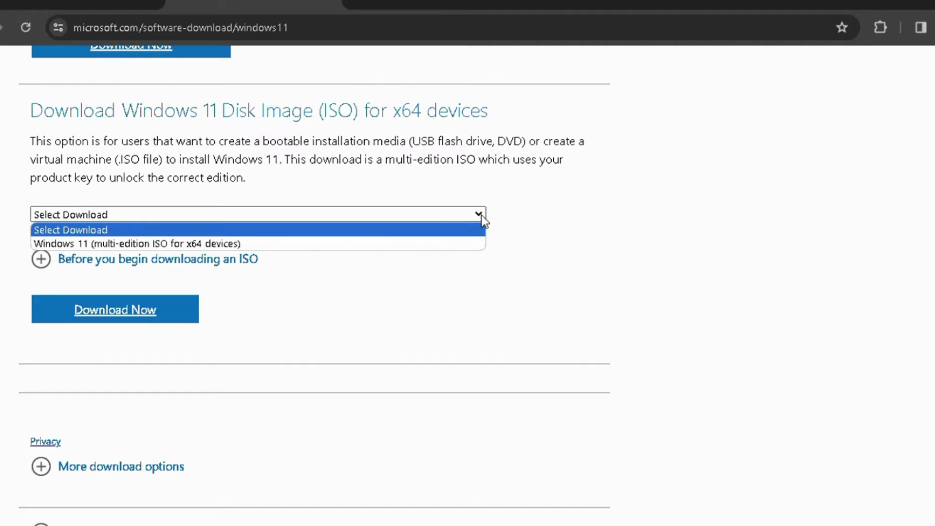
left_click(200, 244)
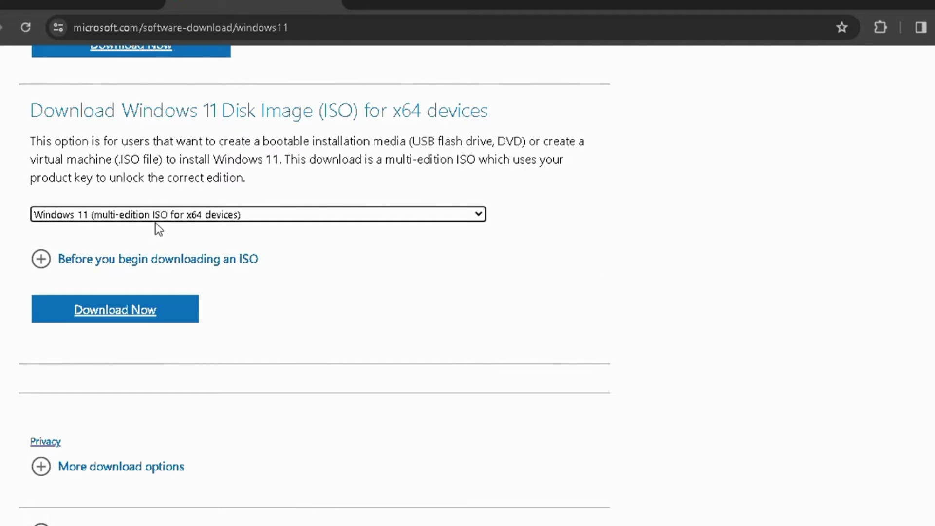
left_click(150, 309)
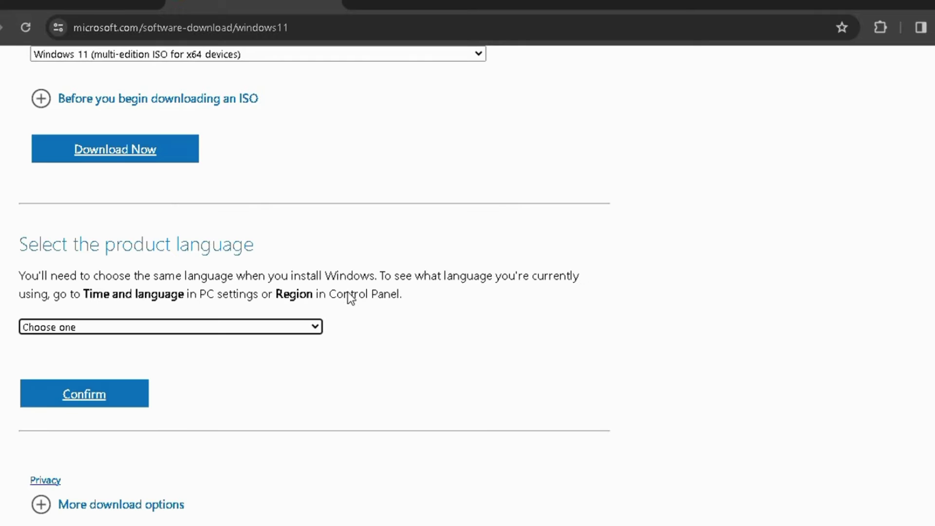
Step: Confirm English (United States) as the product language and request the 64-bit ISO download
left_click(313, 326)
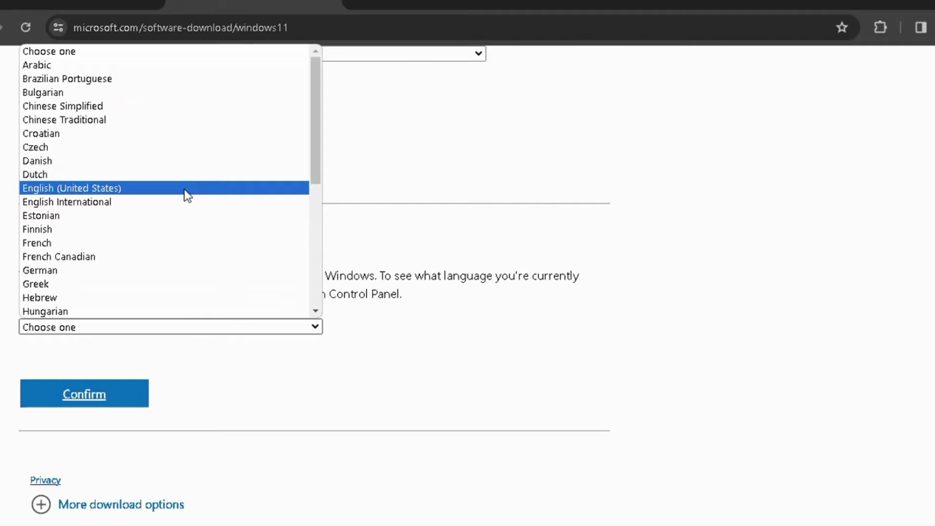
left_click(184, 189)
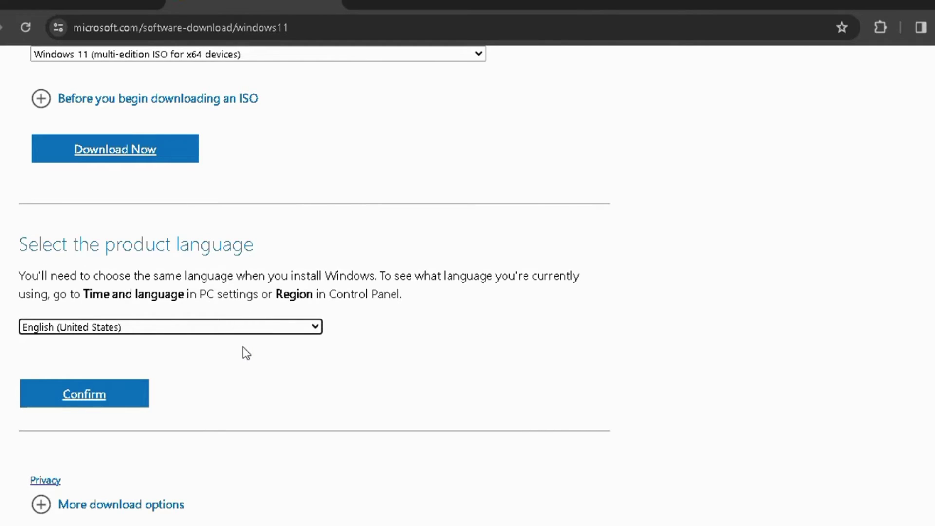
left_click(117, 397)
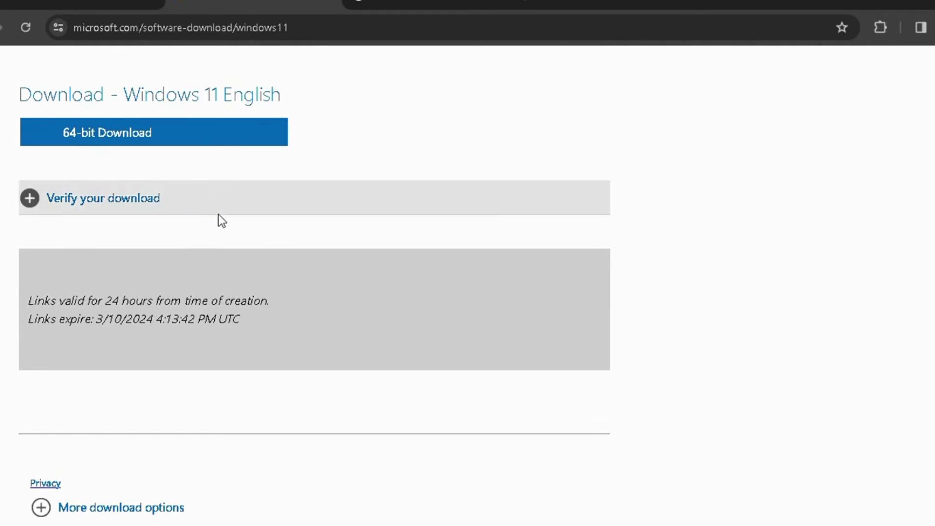
left_click(203, 138)
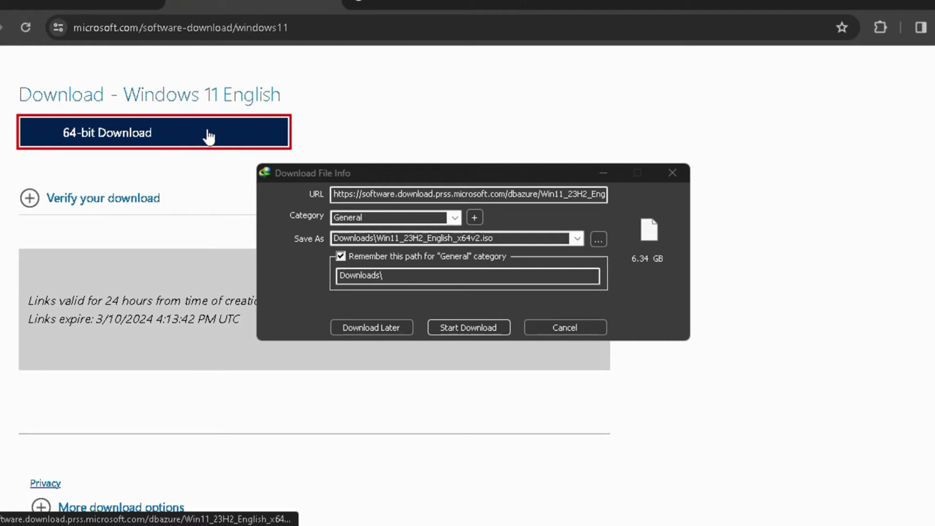
Step: Start saving the Windows 11 ISO into Downloads and clear old search history entries
left_click(459, 327)
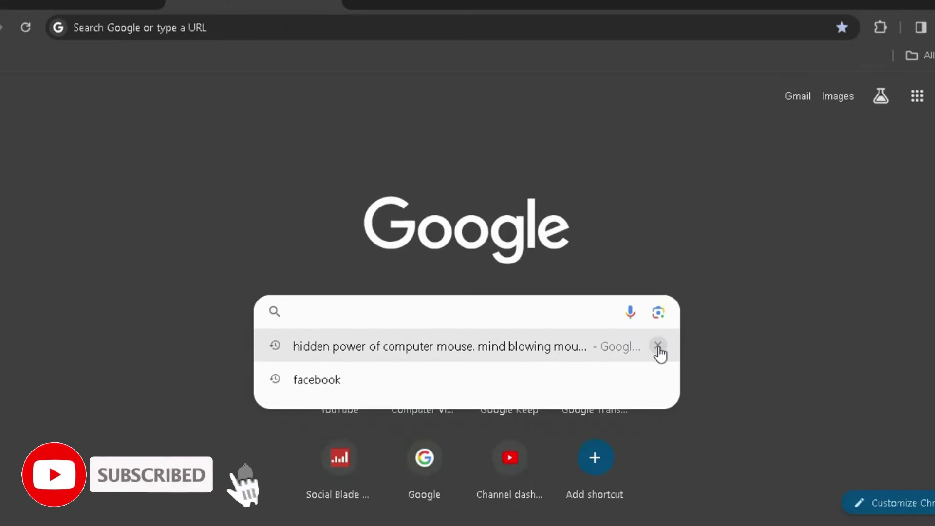
left_click(658, 347)
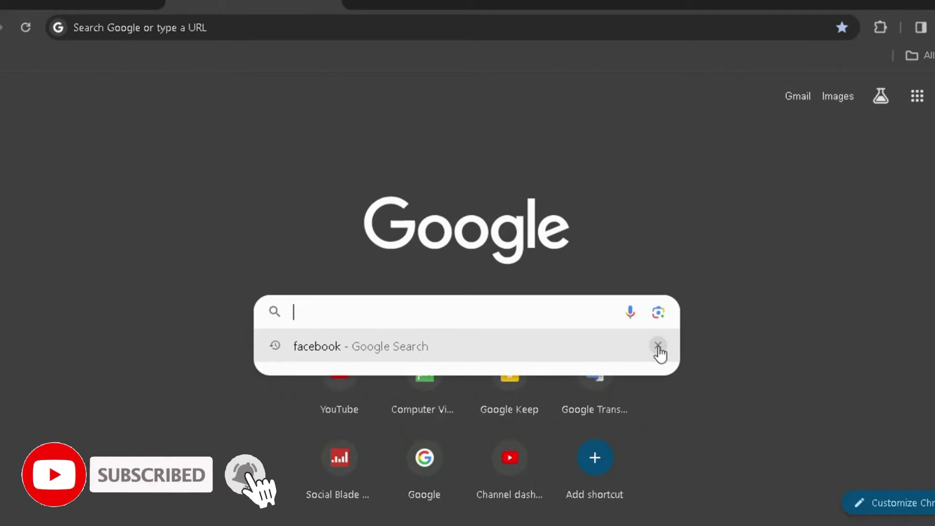
left_click(658, 346)
Step: Search Google for 'rufus download' and open the official rufus.ie site
left_click(457, 323)
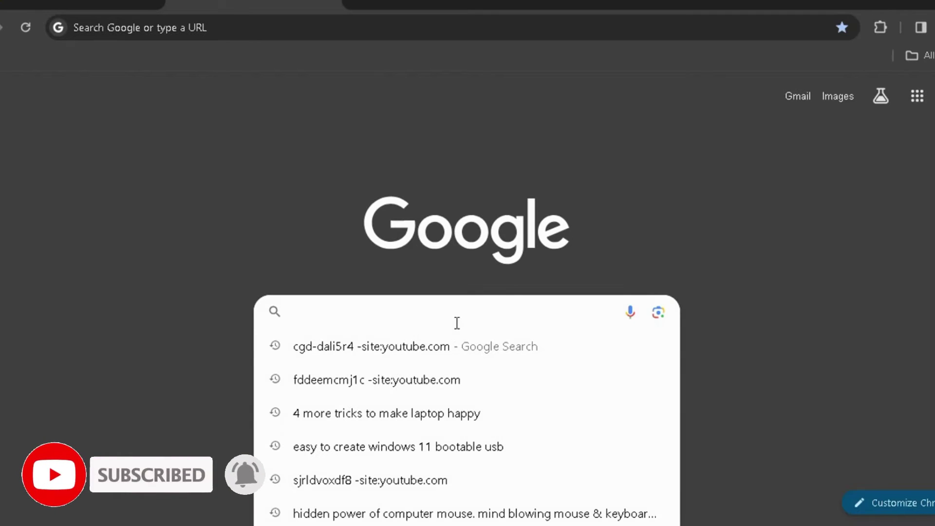
type("f")
key("BackSpace")
type("rufus")
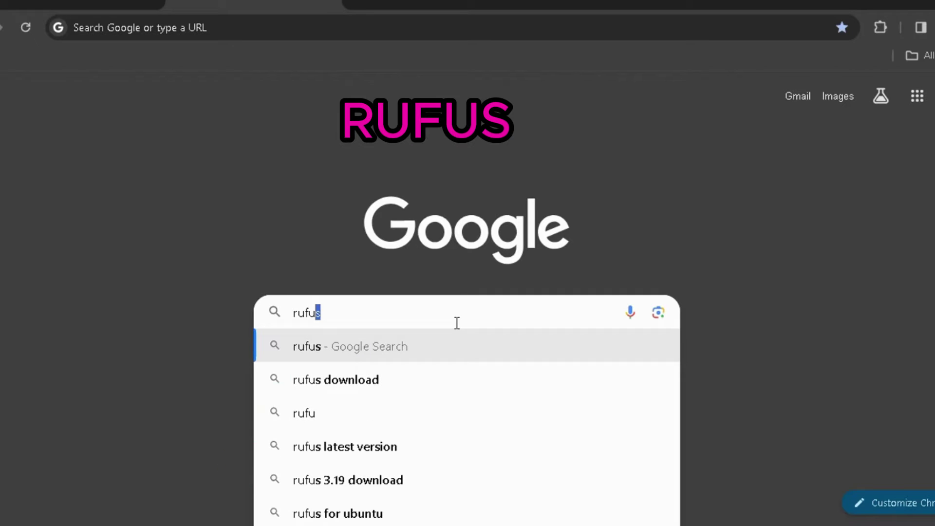
left_click(374, 380)
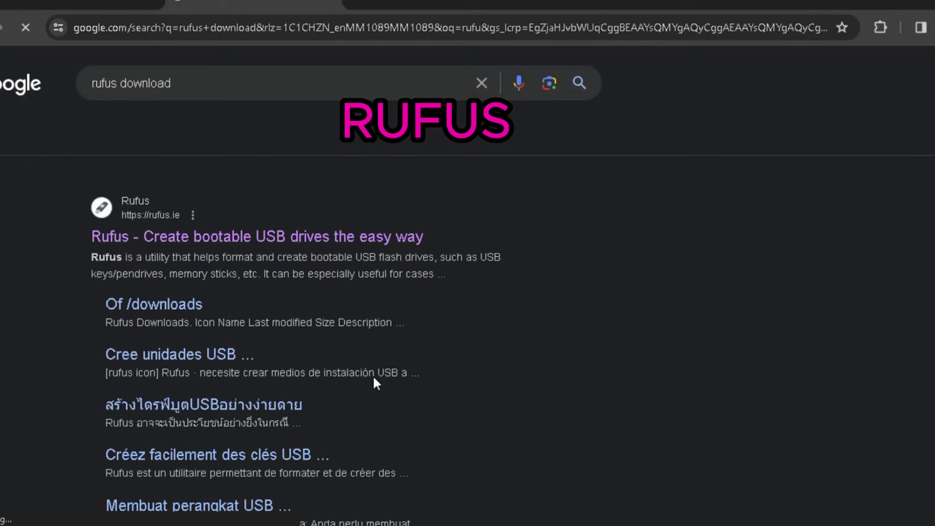
left_click(312, 241)
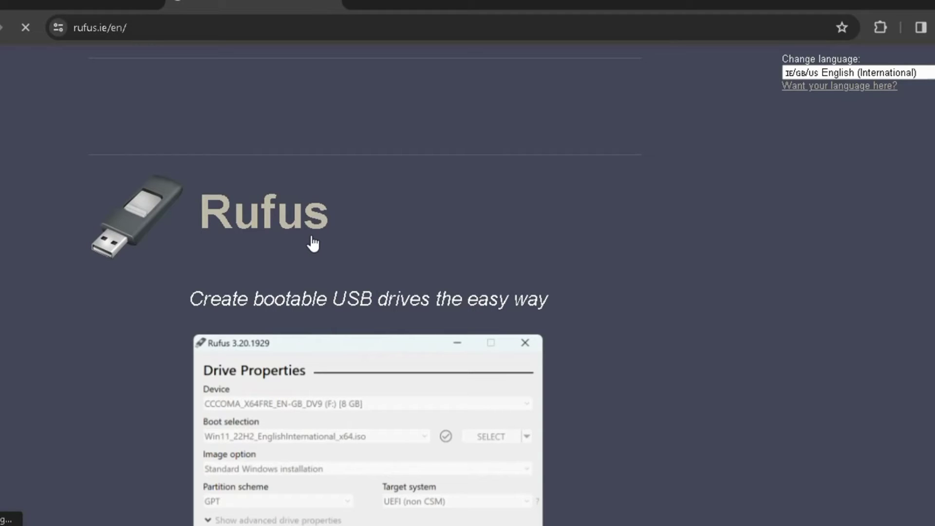
Step: Download the portable rufus-4.4p.exe from the Download section and dismiss the completion notice
scroll(564, 280, "down", 5)
scroll(564, 283, "down", 10)
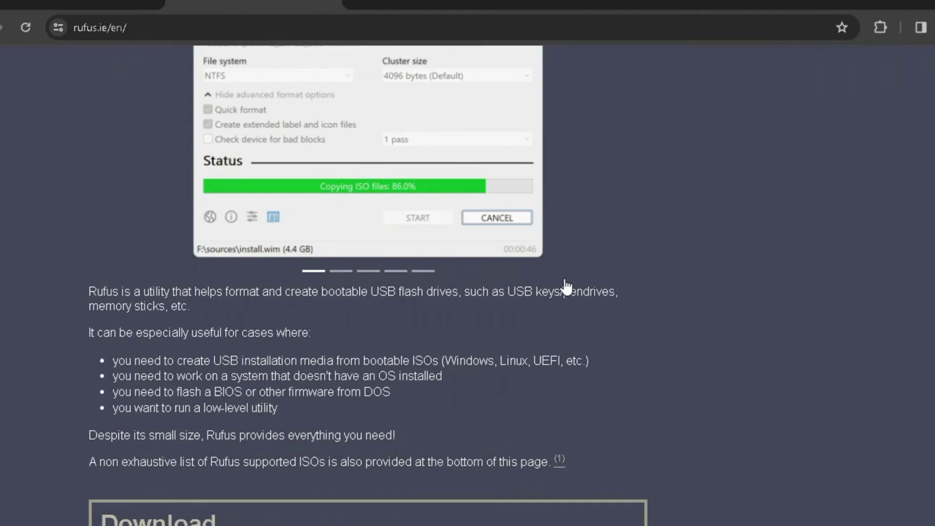
scroll(414, 309, "down", 2)
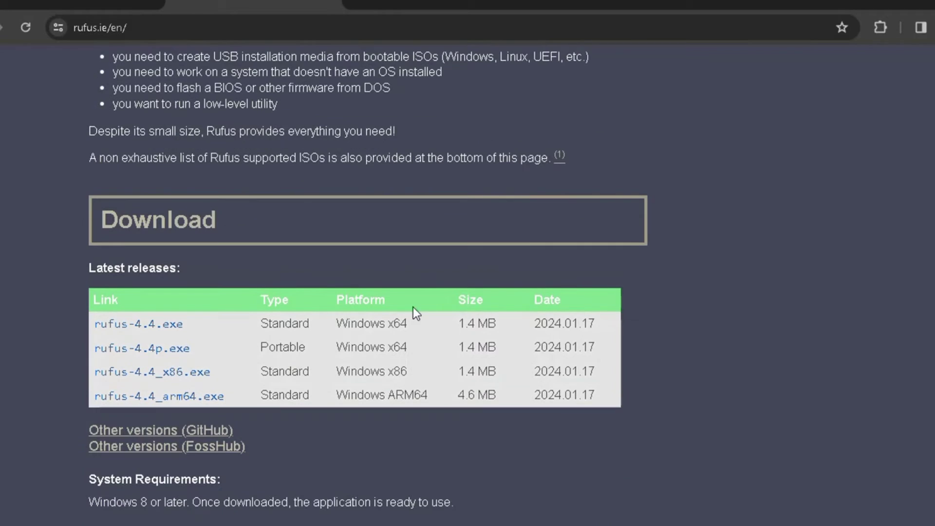
left_click(172, 357)
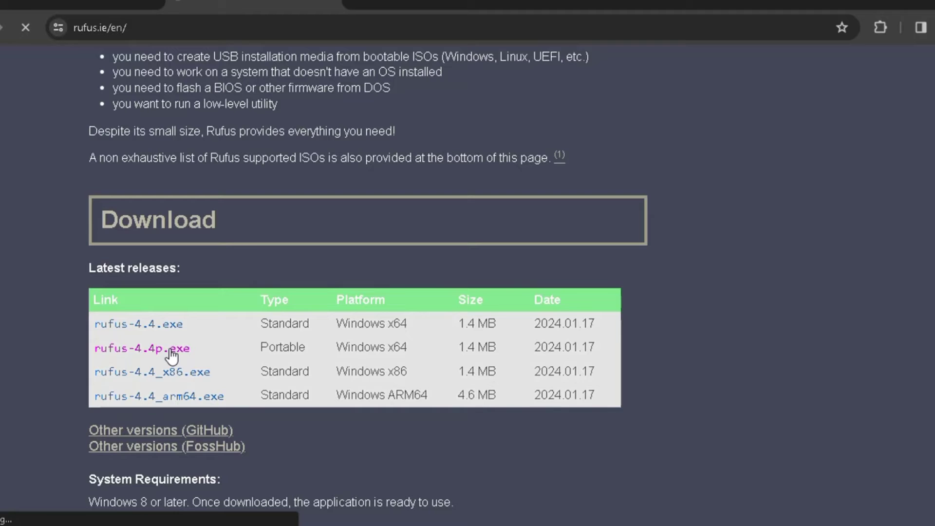
left_click(446, 326)
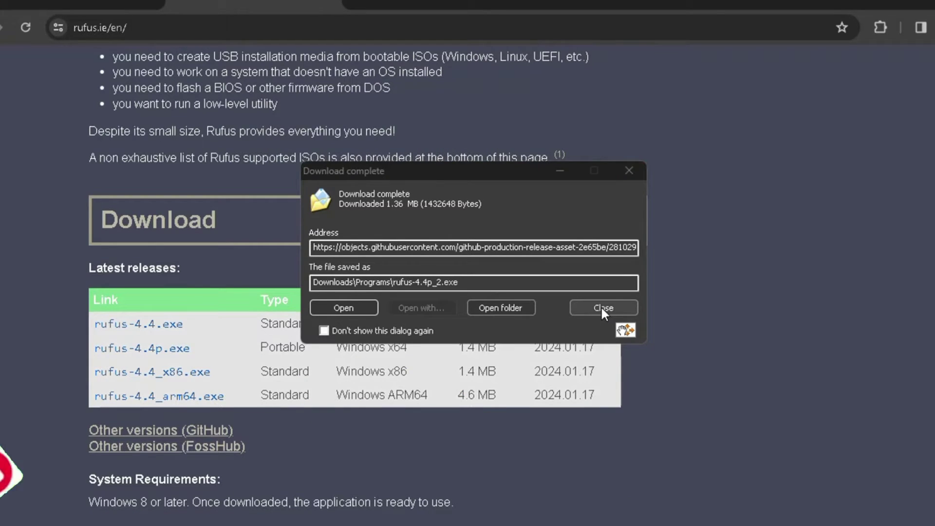
left_click(603, 308)
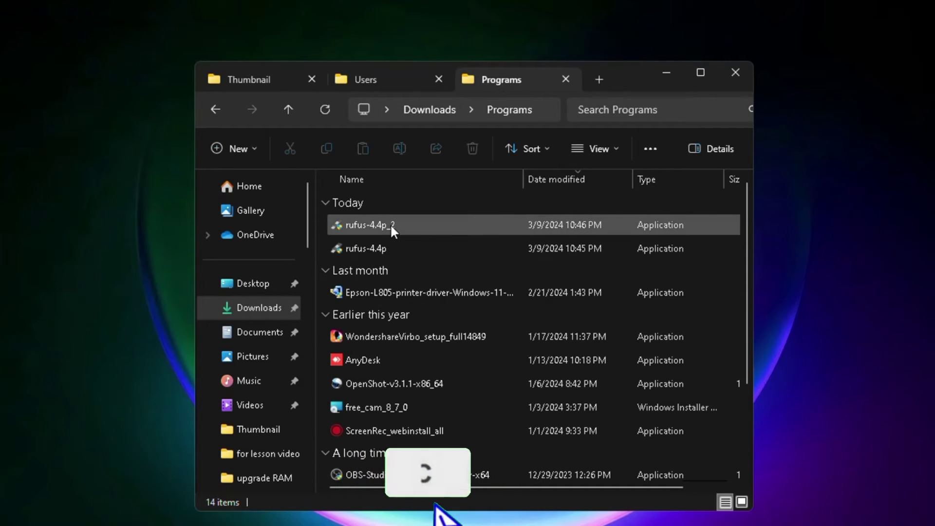
Step: Launch rufus-4.4p_2 from Downloads\Programs, leaving its file name unchanged
double_click(390, 224)
left_click(391, 224)
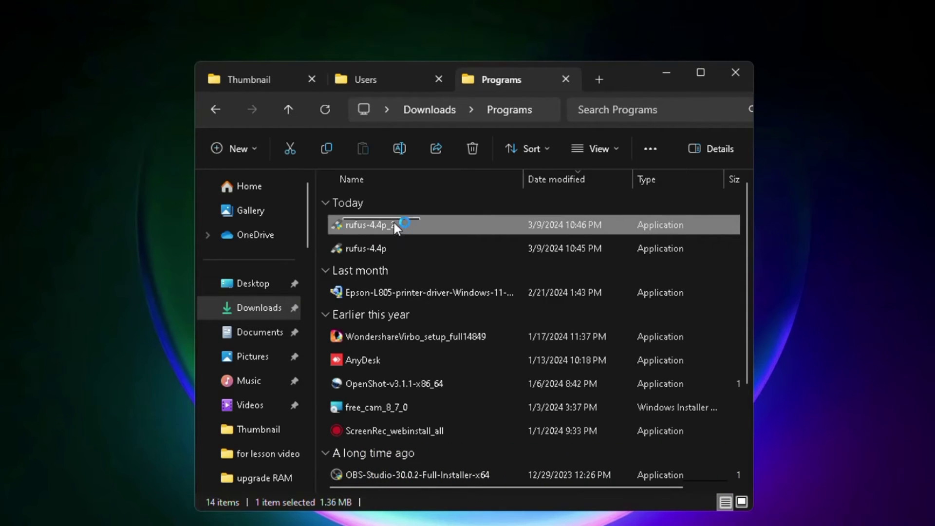
key("End")
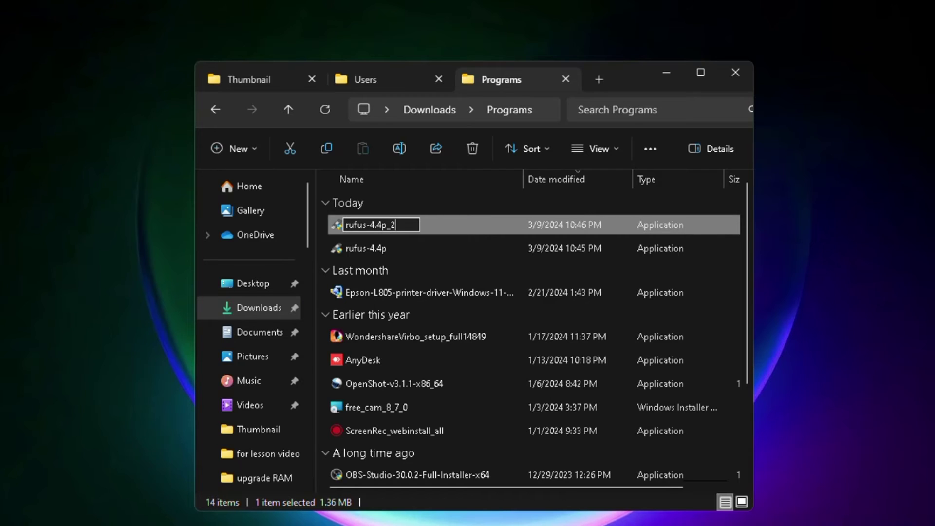
key("Return")
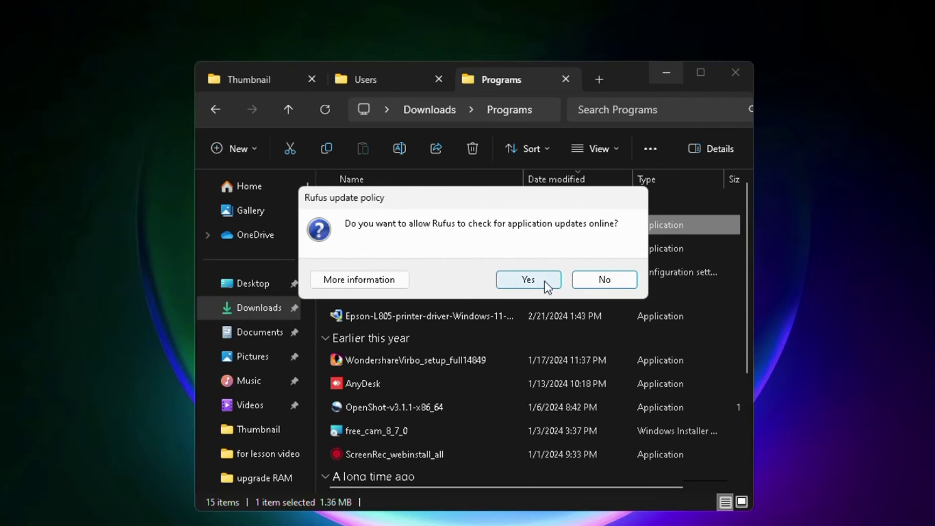
Step: Decline Rufus online update checks and select the 16 GB USB drive as the device
left_click(602, 279)
left_click(667, 73)
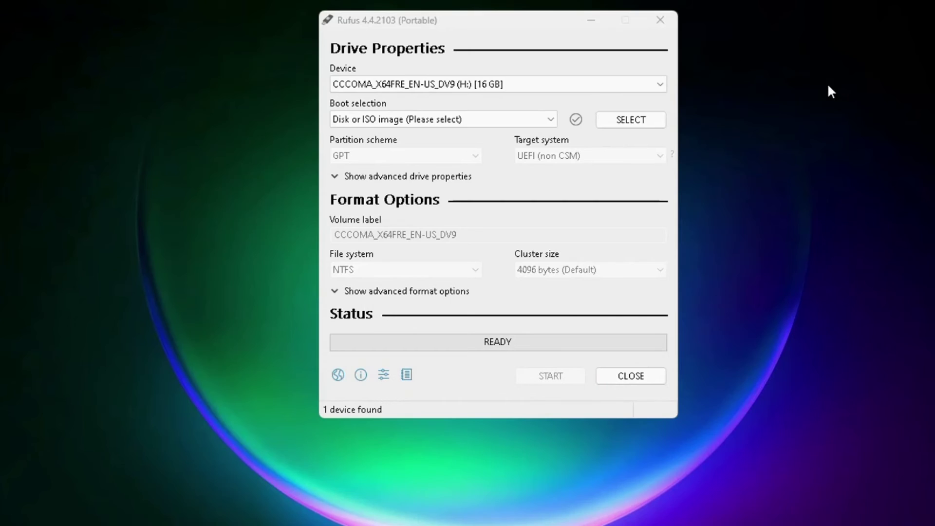
left_click(642, 82)
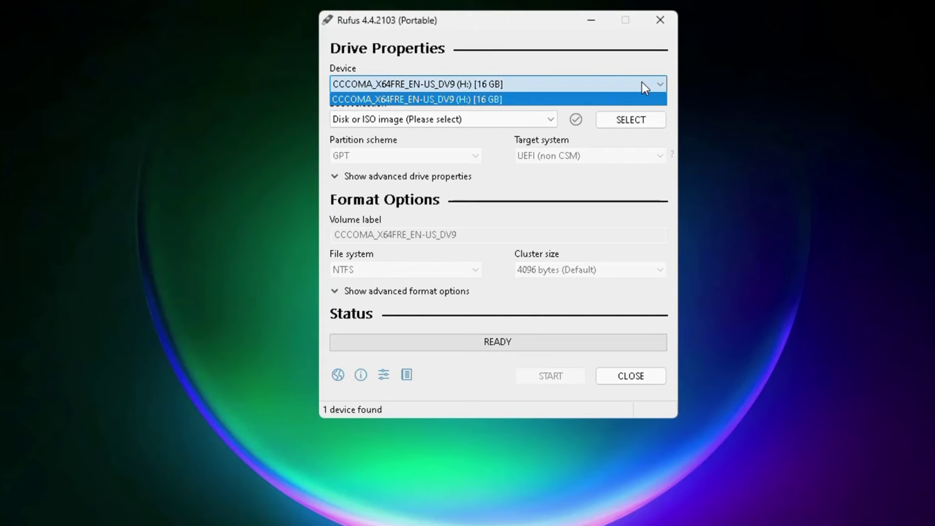
left_click(533, 101)
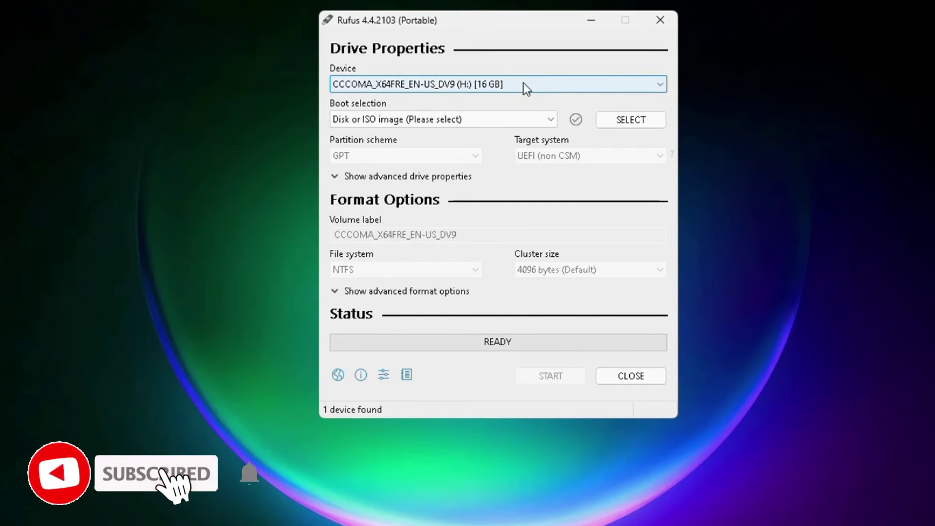
Step: Load Win11_23H2_English_x64v2.iso as the boot image
left_click(631, 122)
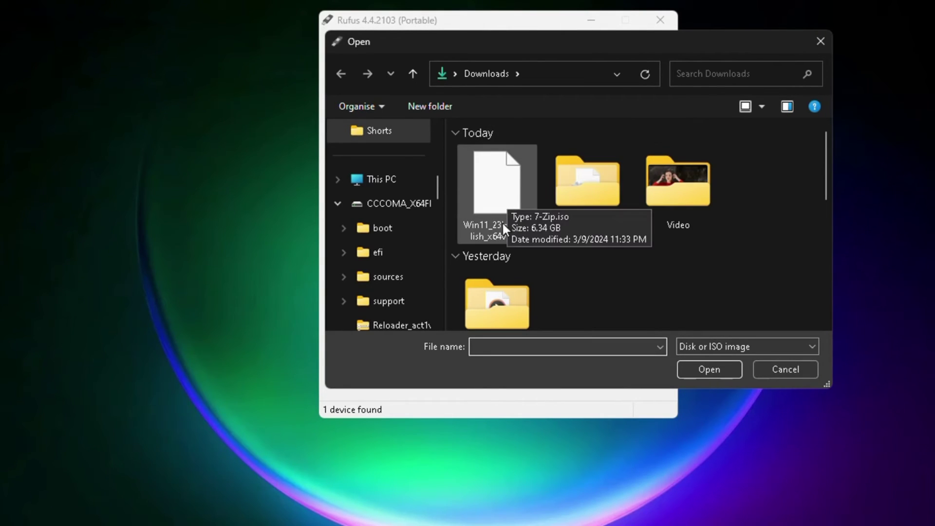
left_click(494, 204)
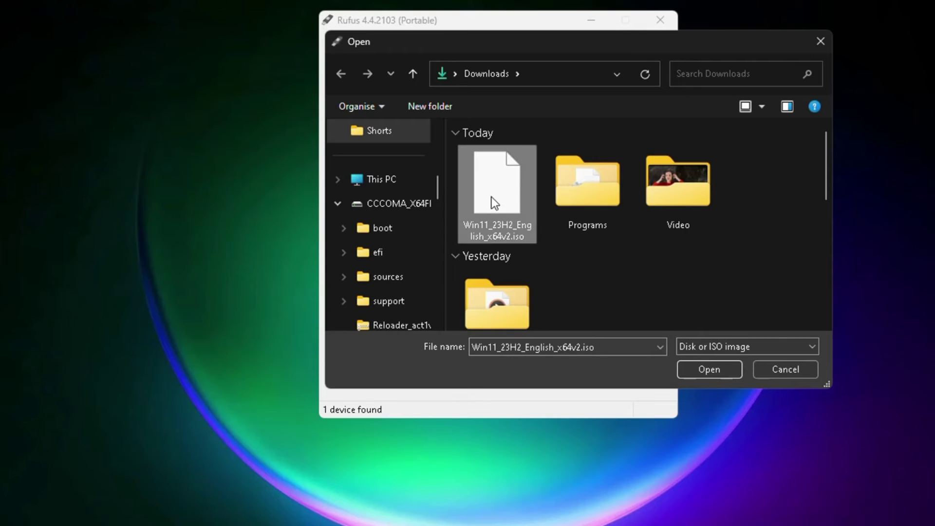
left_click(696, 370)
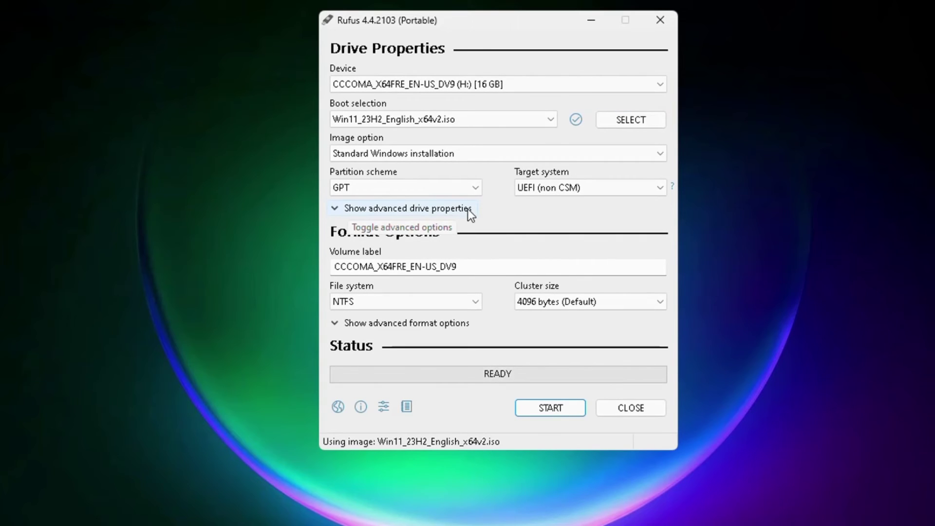
Step: Keep GPT partitioning, start writing, and accept erasing all data on the 16 GB drive
left_click(475, 189)
left_click(433, 217)
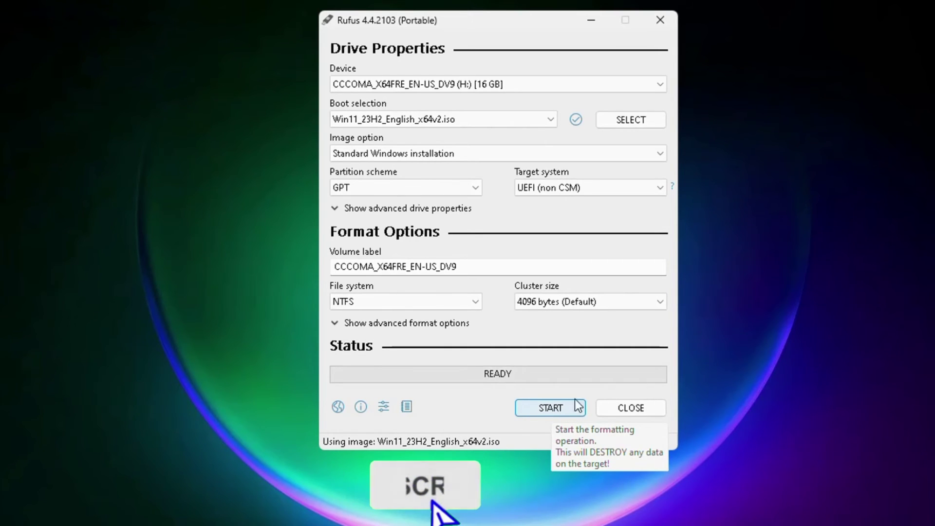
left_click(560, 408)
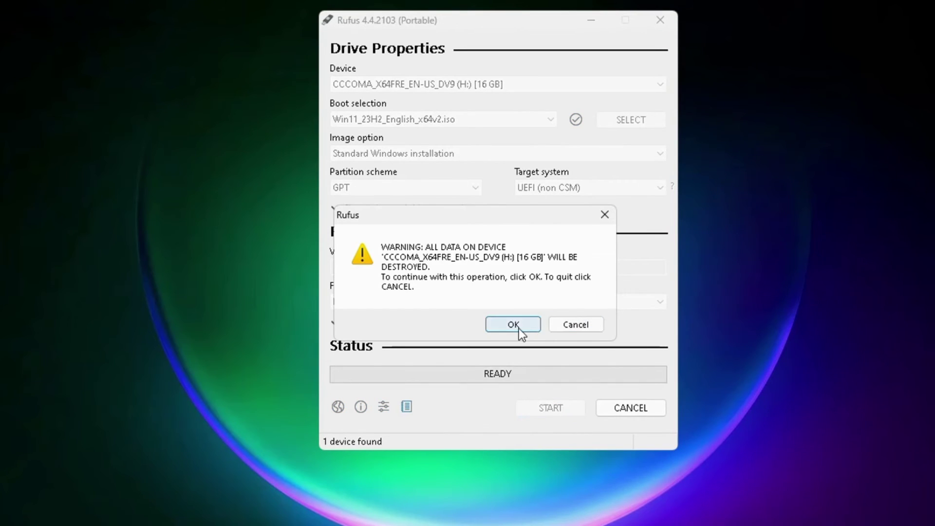
left_click(517, 328)
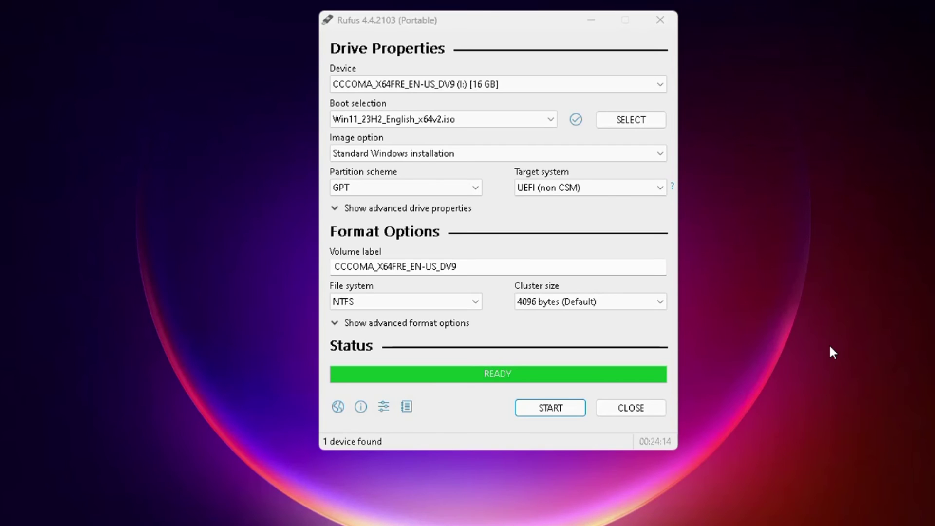
Step: Close Rufus and view This PC, showing the drive CCCOMA_X64FRE_EN-US_DV9 (I:)
left_click(651, 406)
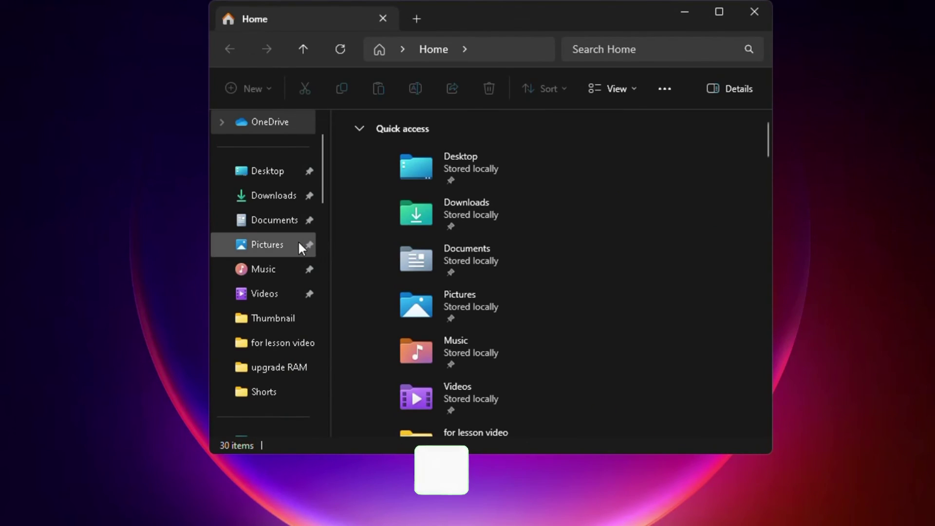
scroll(298, 246, "down", 1)
scroll(293, 266, "down", 1)
left_click(282, 294)
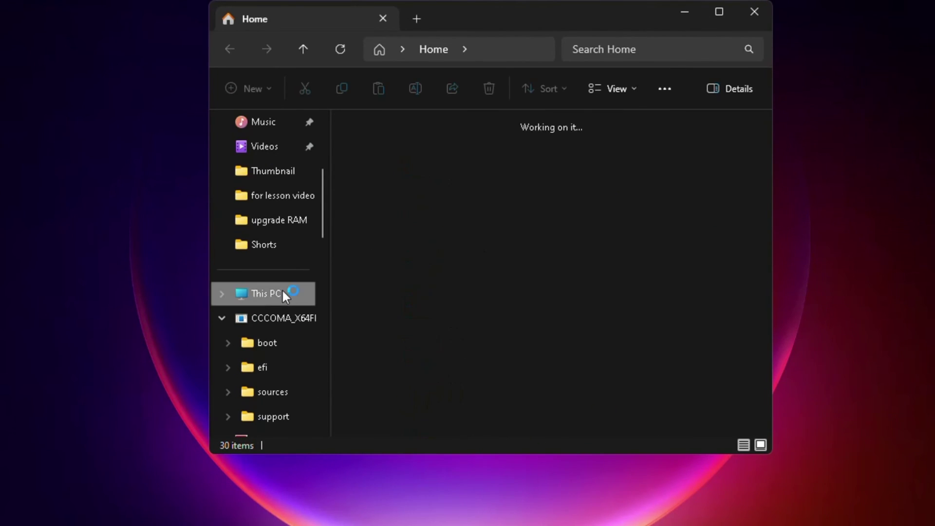